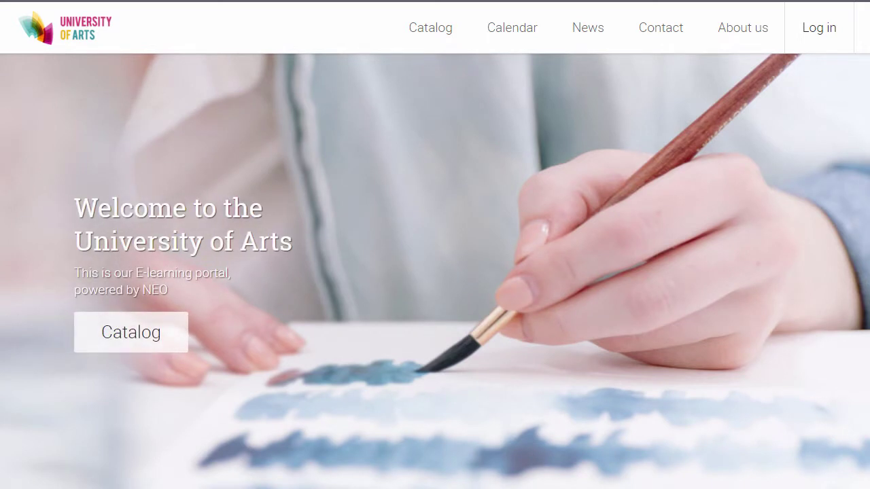
Browse the Catalog through Photography > 1st Year to the How to use your DSLR class page
left_click_drag(869, 167, 869, 144)
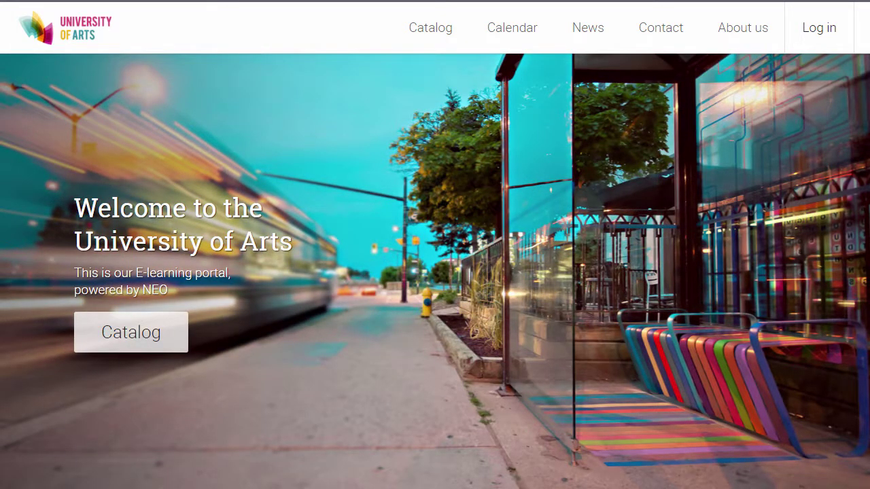
left_click(422, 45)
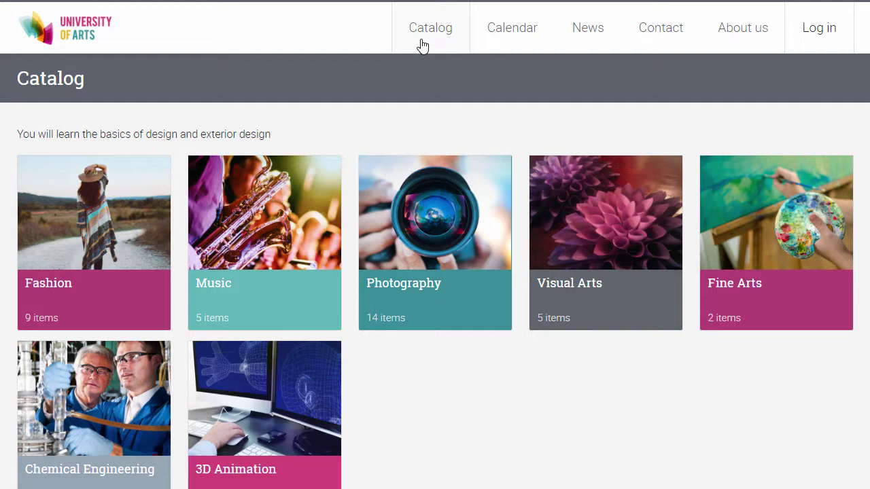
left_click(428, 177)
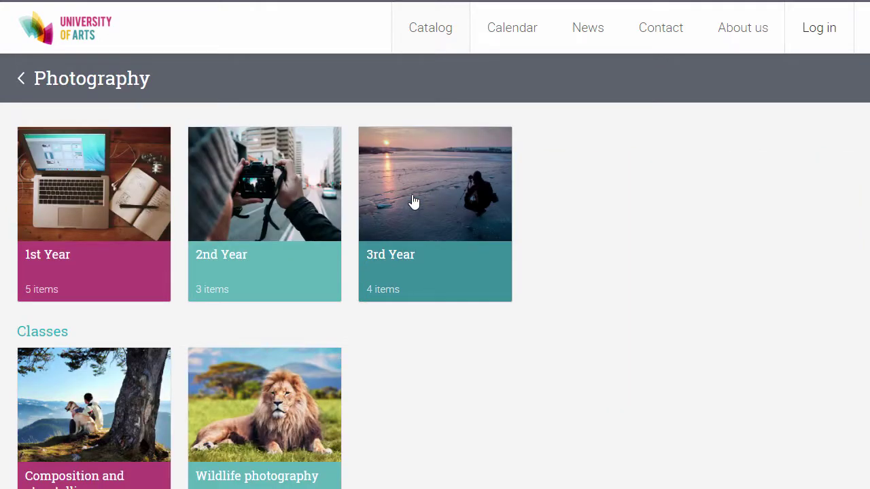
left_click(129, 202)
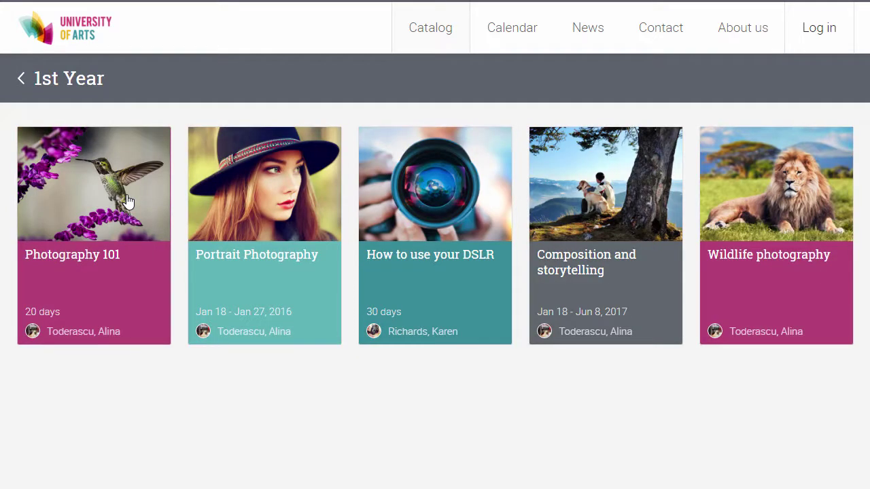
left_click(443, 194)
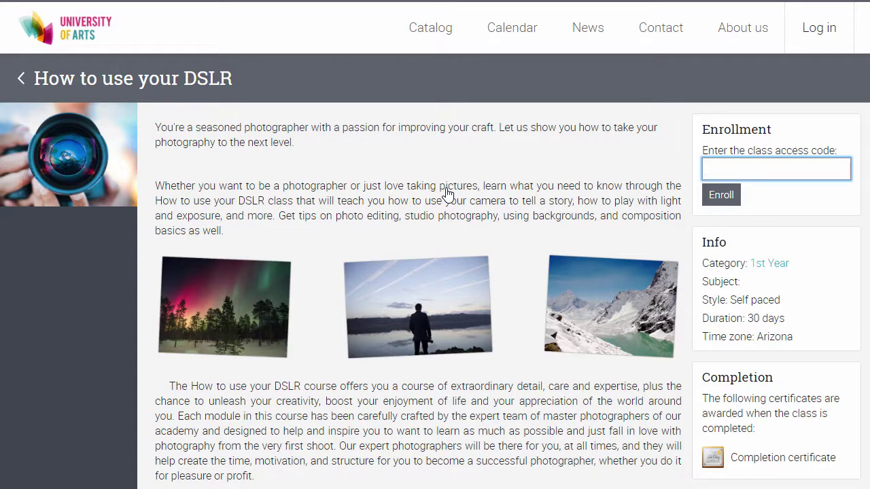
Sign in as the teacher and view the Enrolled, Groups and Teaching dashboard tabs
left_click(818, 42)
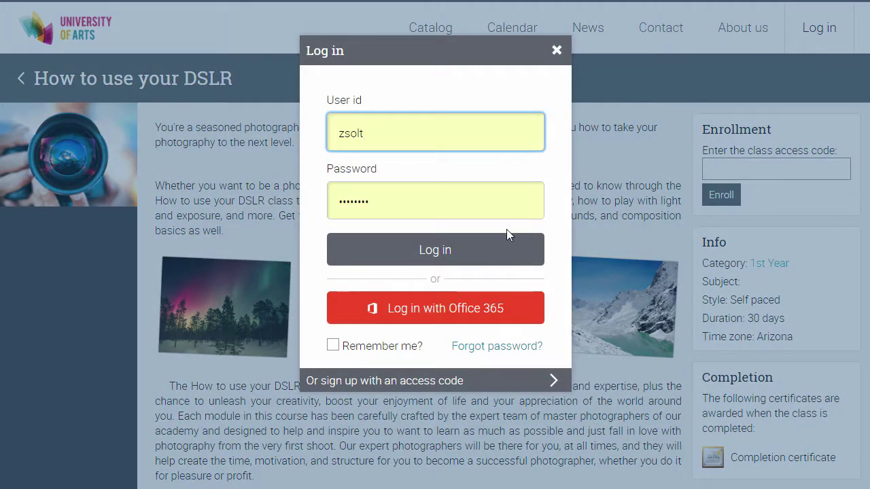
left_click(467, 256)
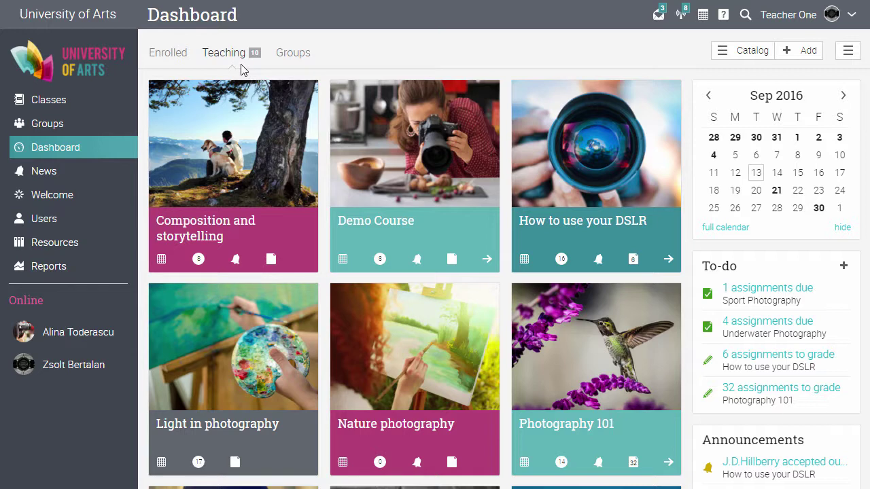
left_click(177, 59)
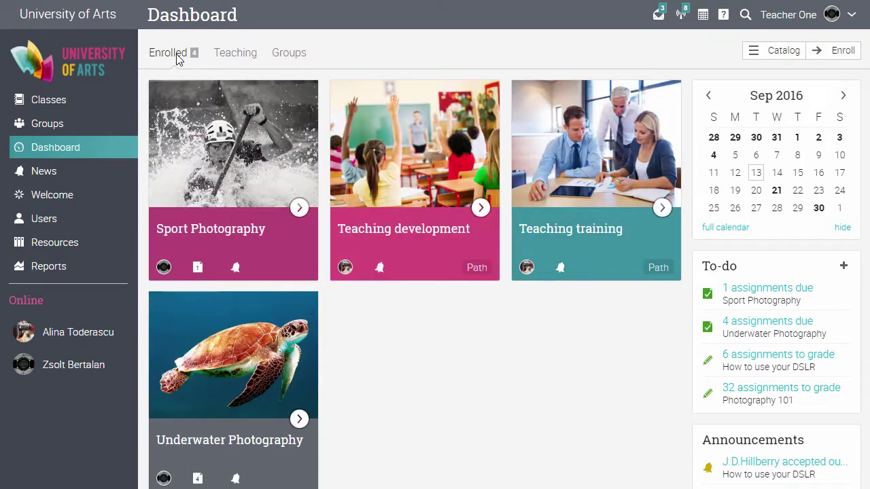
left_click(288, 55)
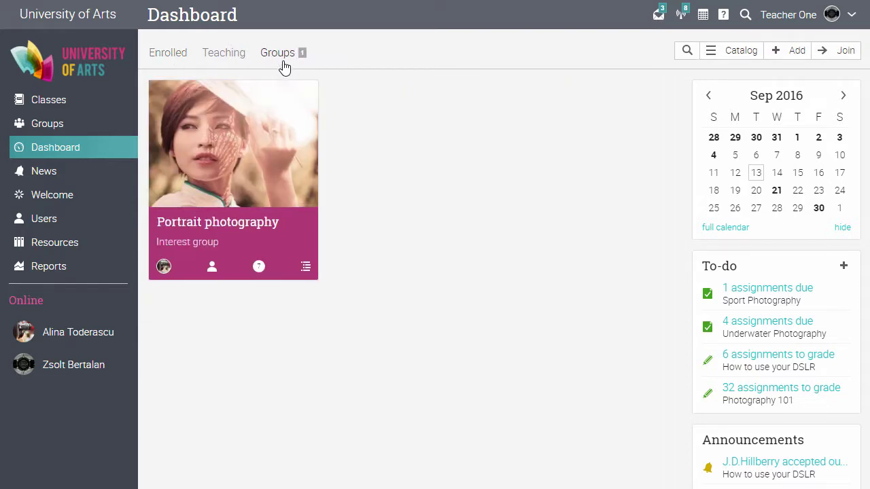
left_click(233, 64)
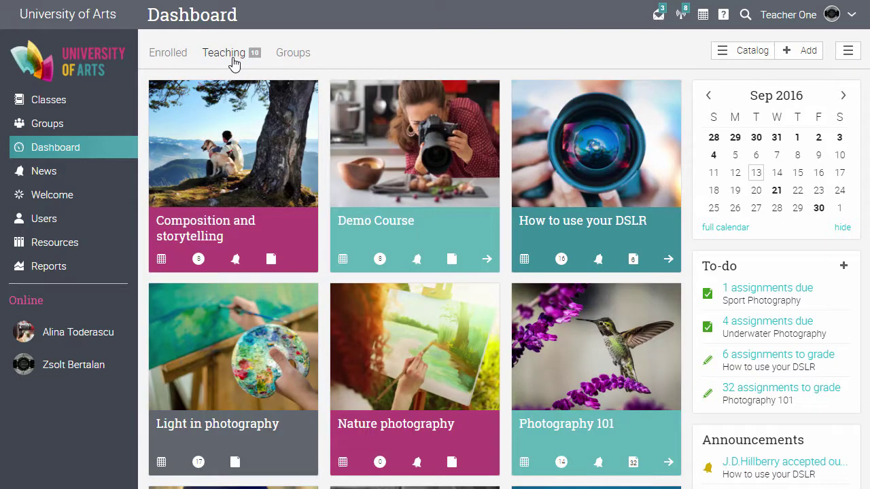
Open the Demo Course and its Understanding basic camera settings lesson, scrolling its content
left_click(384, 164)
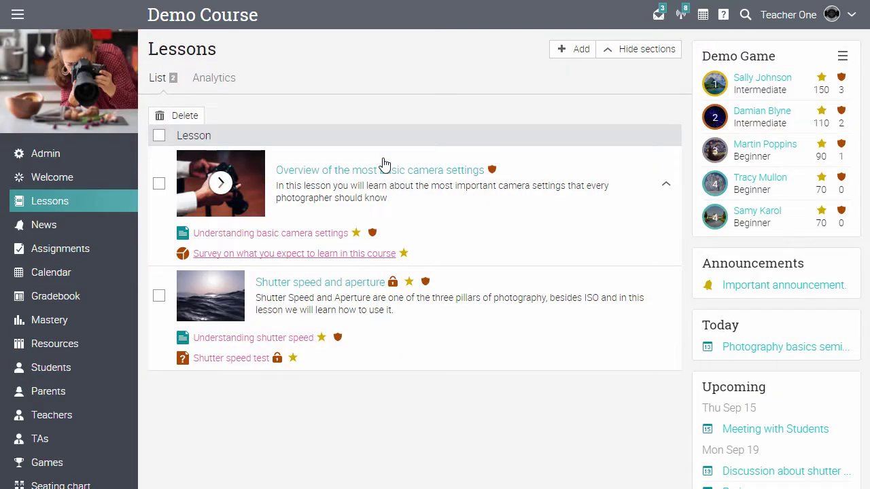
left_click(285, 236)
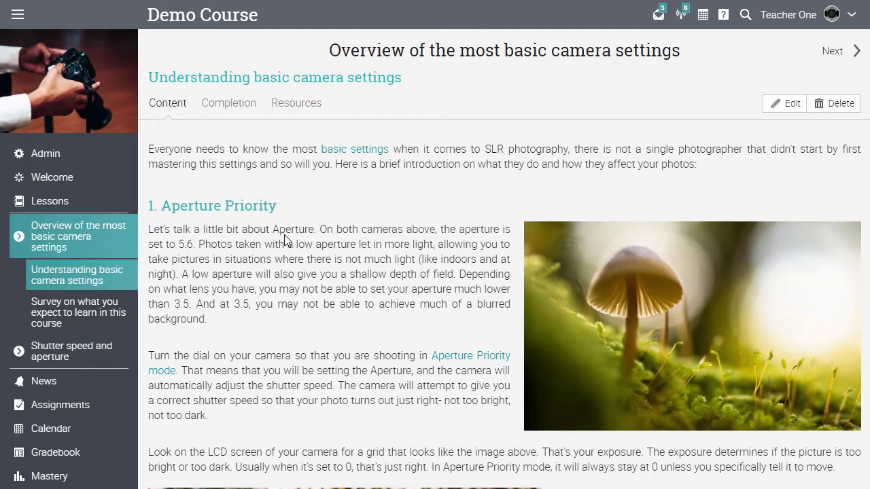
scroll(286, 241, "down", 12)
scroll(285, 236, "up", 12)
left_click(789, 105)
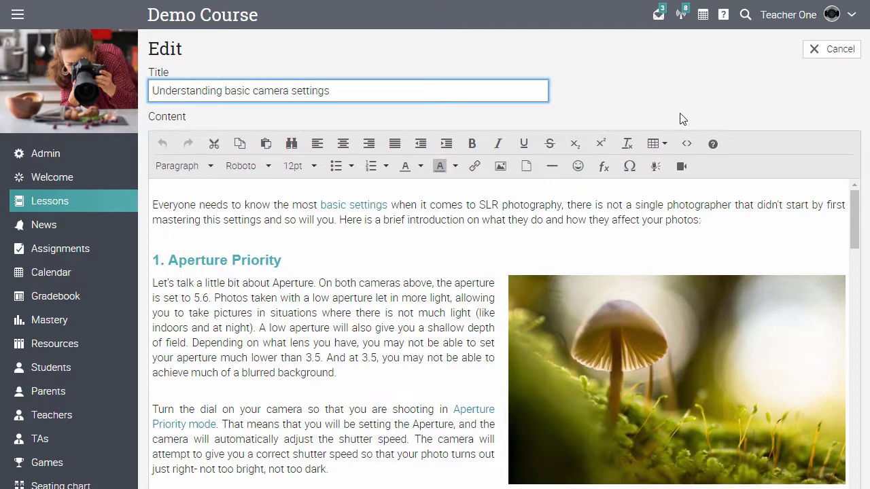
left_click(839, 55)
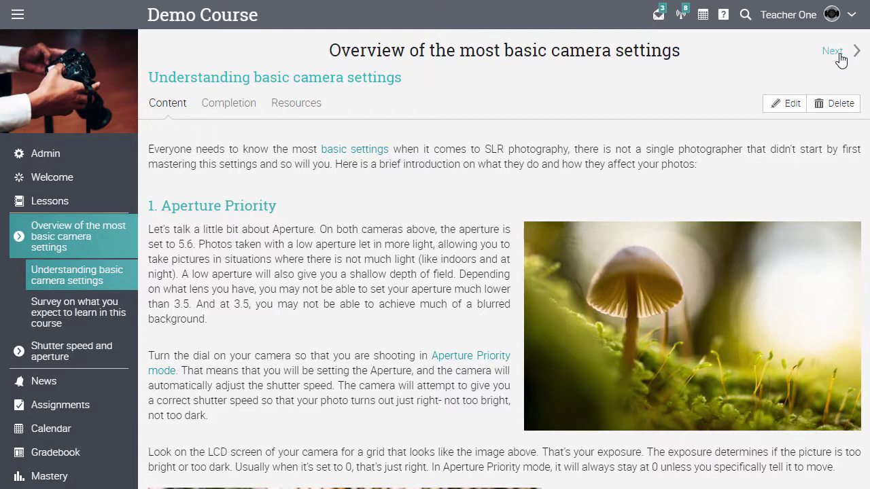
Step through the survey, shutter speed lesson and Shutter speed test quiz, then return to Lessons
left_click(839, 56)
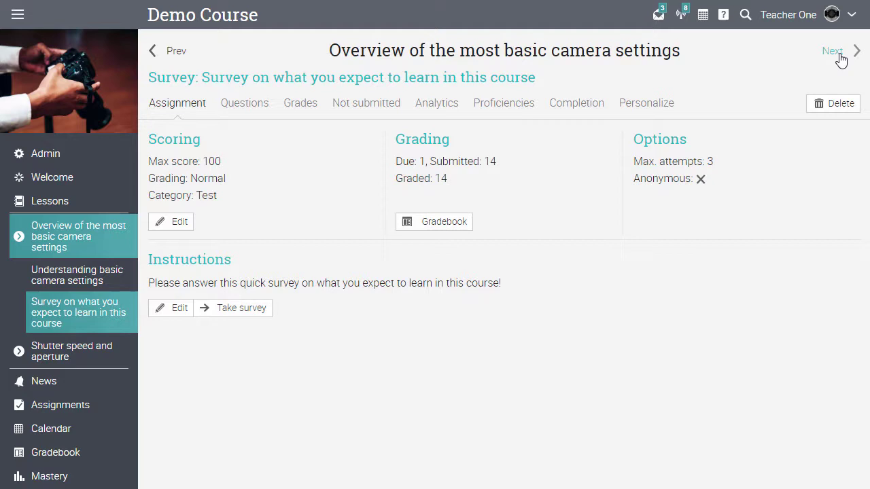
left_click(840, 60)
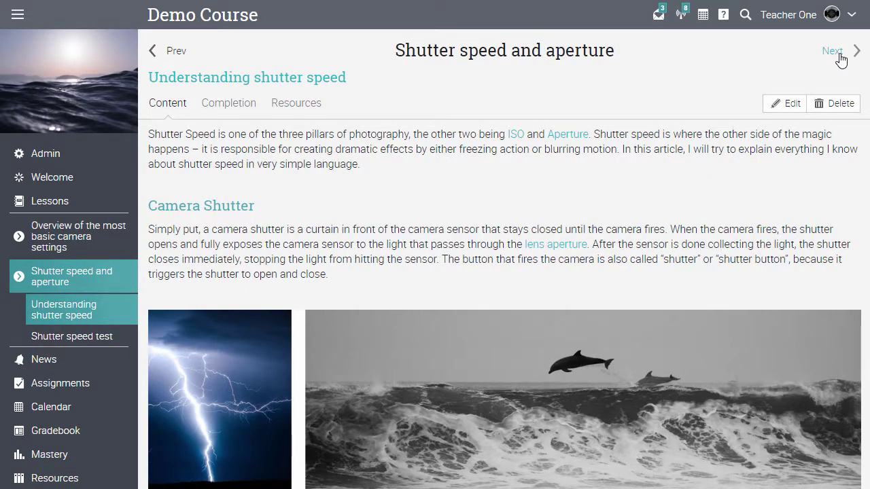
left_click(840, 60)
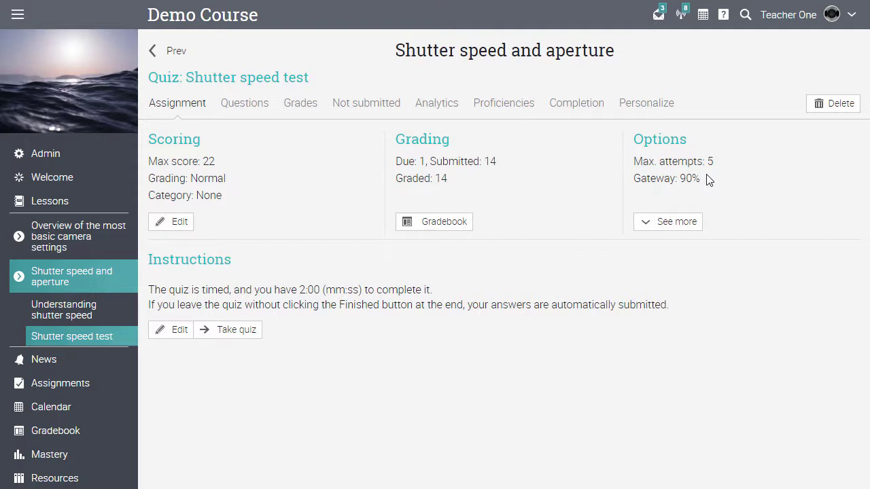
left_click(113, 202)
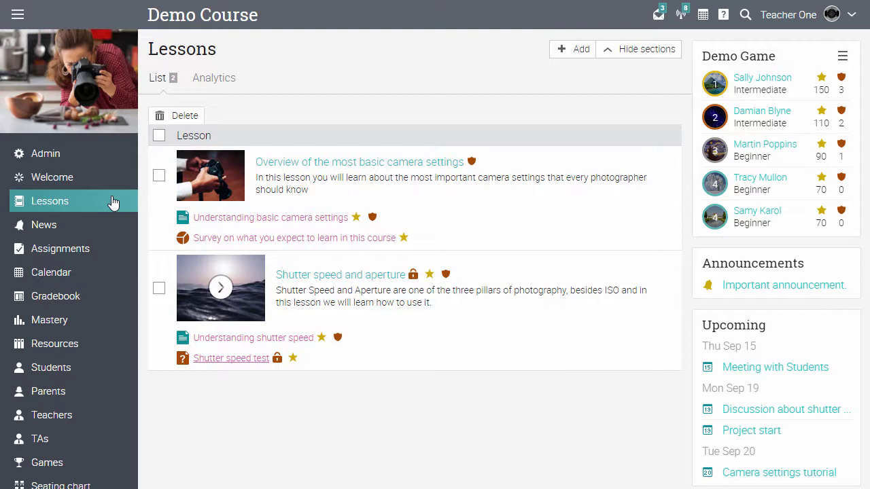
Tour the Calendar, Gradebook, Resources and Seating chart pages, ending on Mastery's student proficiencies
left_click(115, 273)
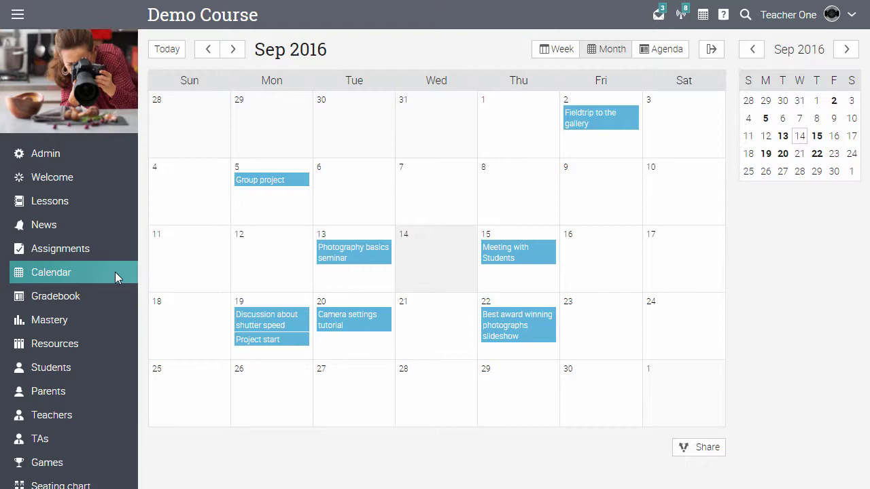
left_click(108, 297)
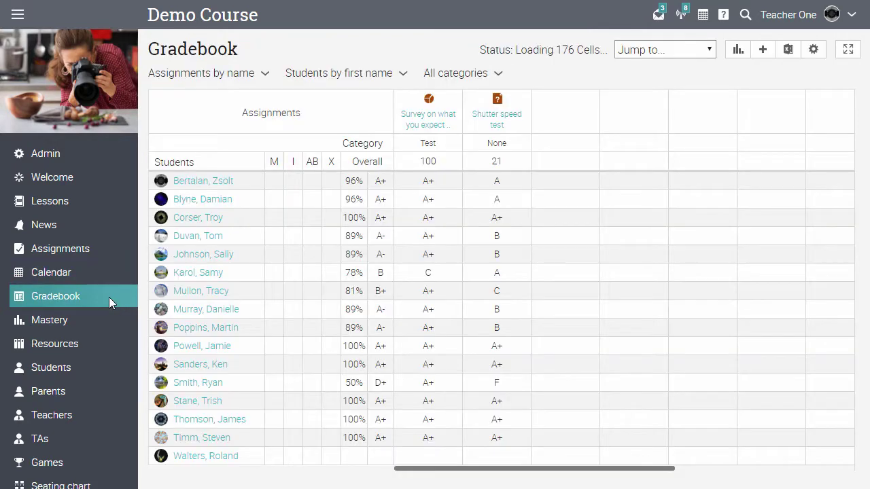
left_click(104, 337)
scroll(106, 343, "down", 1)
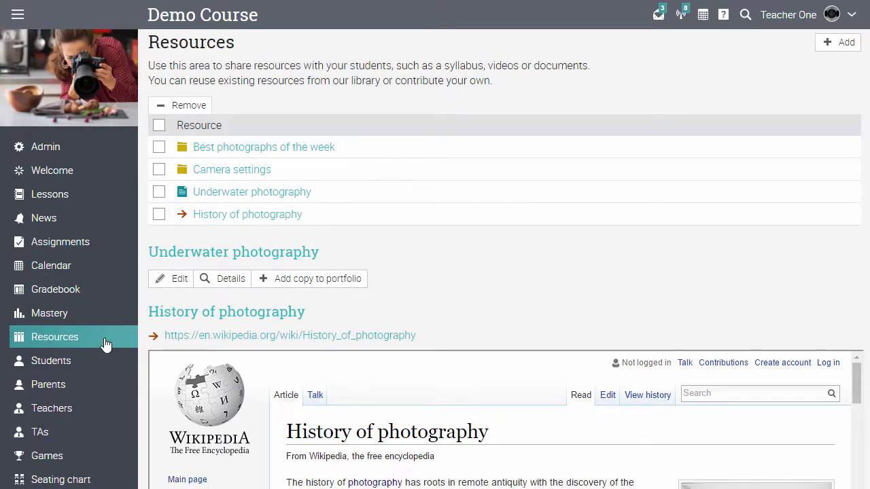
scroll(105, 337, "down", 3)
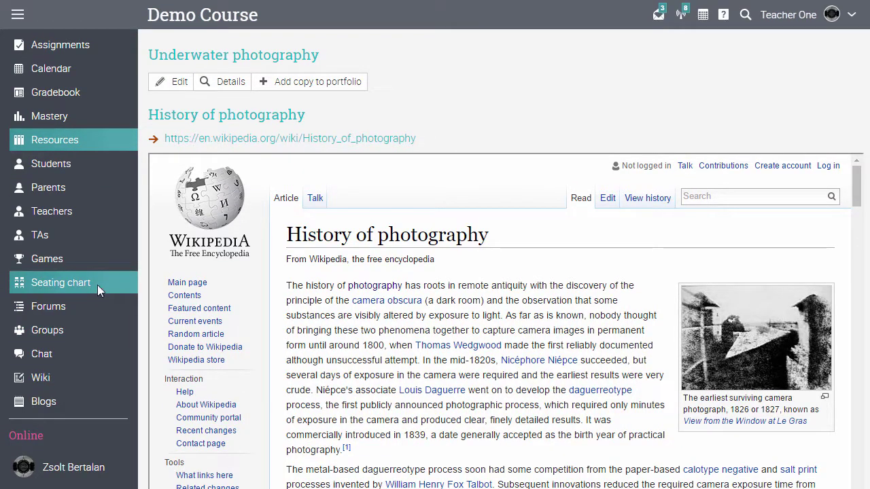
left_click(97, 285)
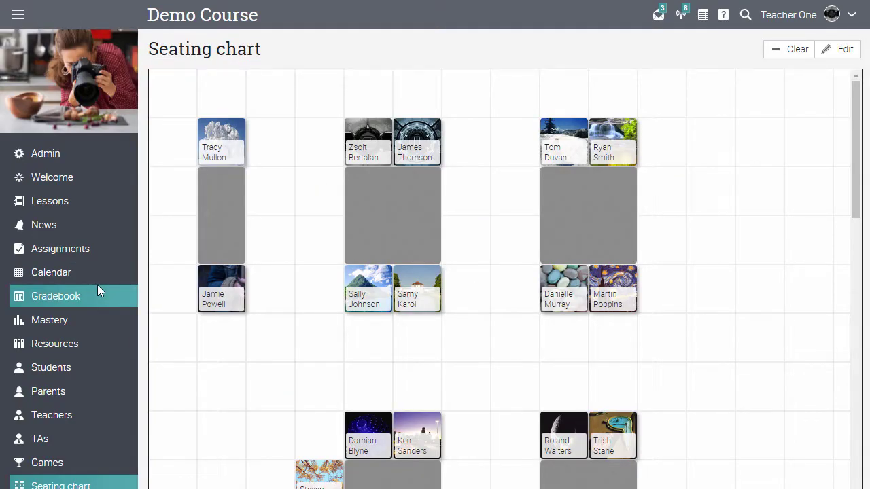
scroll(97, 289, "down", 3)
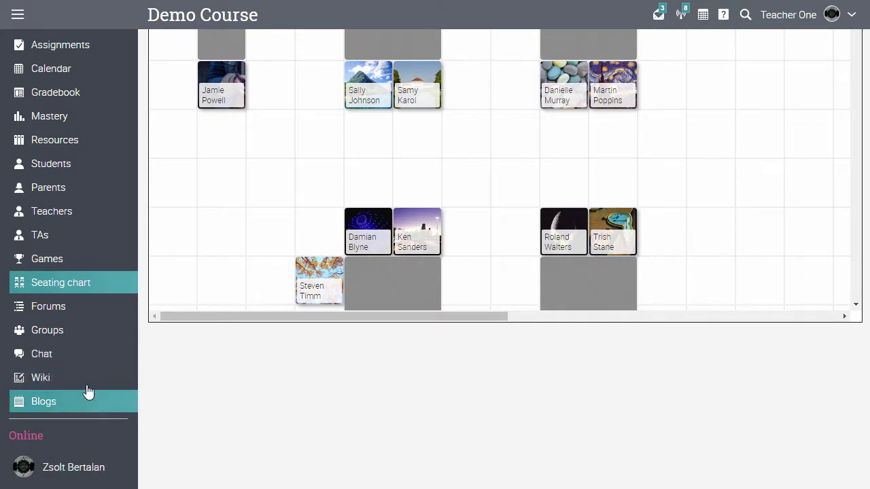
left_click(95, 116)
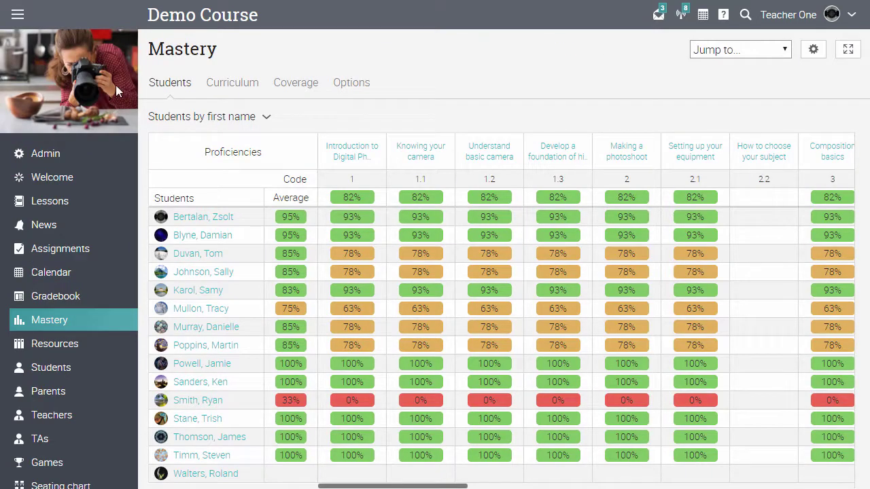
View the proficiency curriculum, then open the Overview of the most basic camera settings lesson
left_click(222, 83)
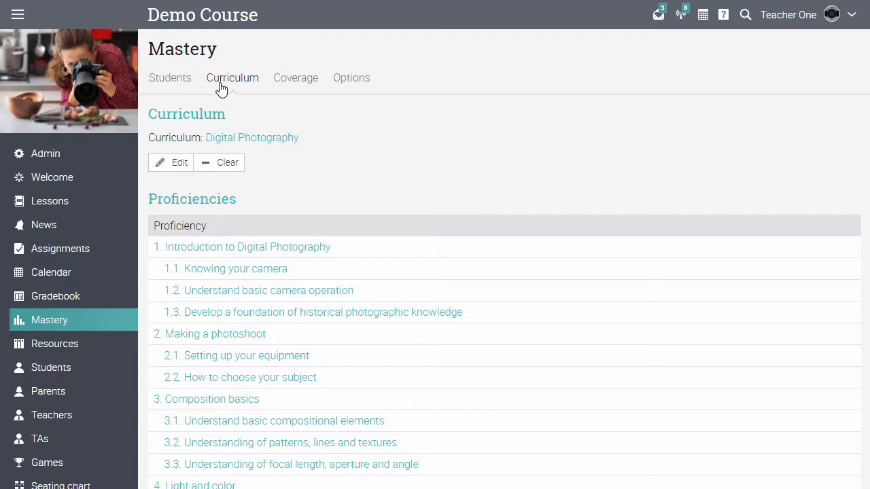
left_click(114, 204)
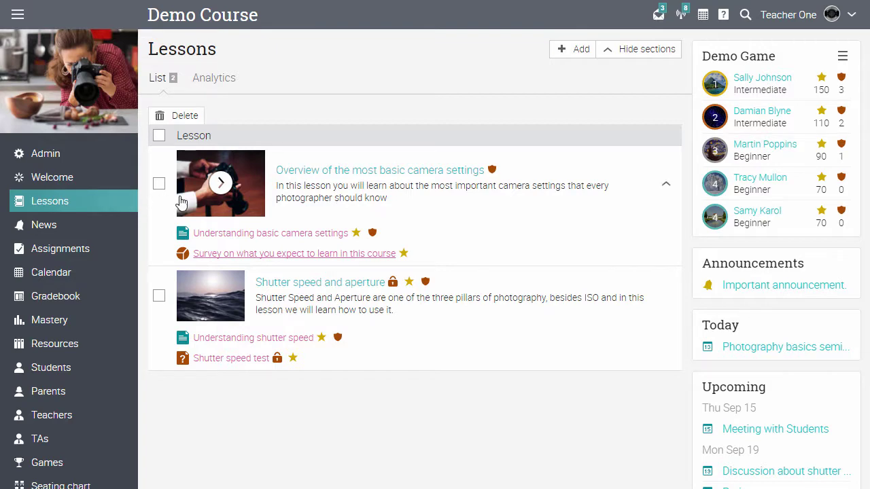
left_click(301, 173)
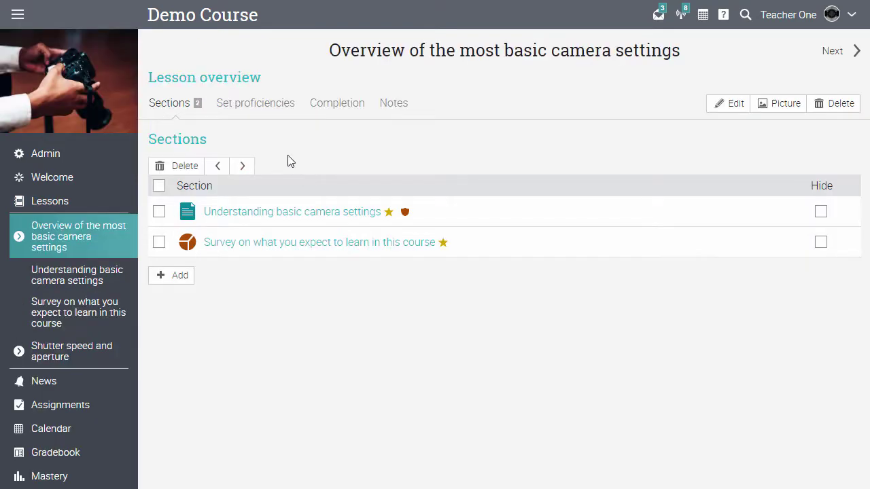
Tag the lesson with proficiencies 1.1–1.3, 2.1–2.2 and 3.1–3.3 and save
left_click(263, 107)
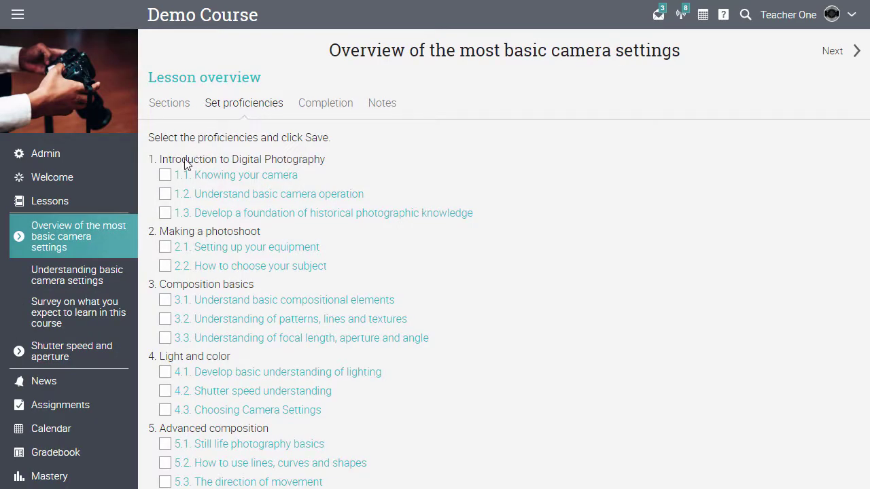
left_click(165, 175)
left_click(165, 193)
left_click(166, 212)
left_click(165, 247)
left_click(165, 265)
left_click(165, 299)
left_click(166, 319)
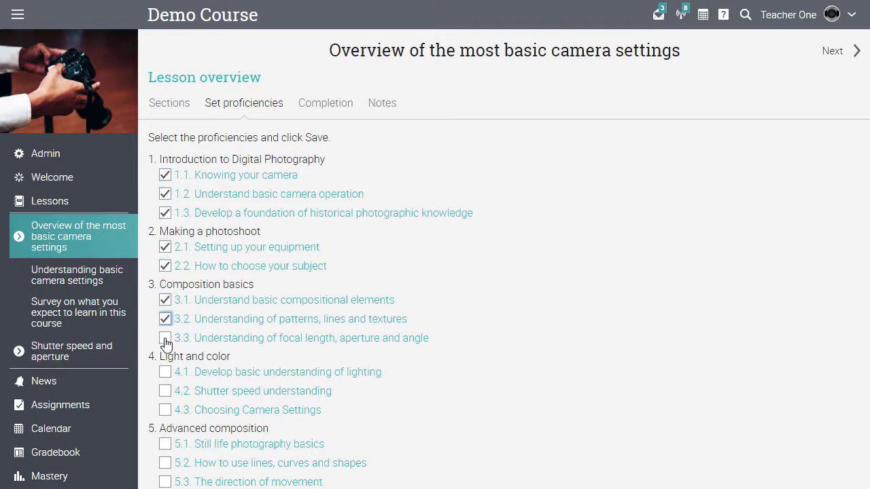
left_click(165, 338)
scroll(165, 342, "down", 4)
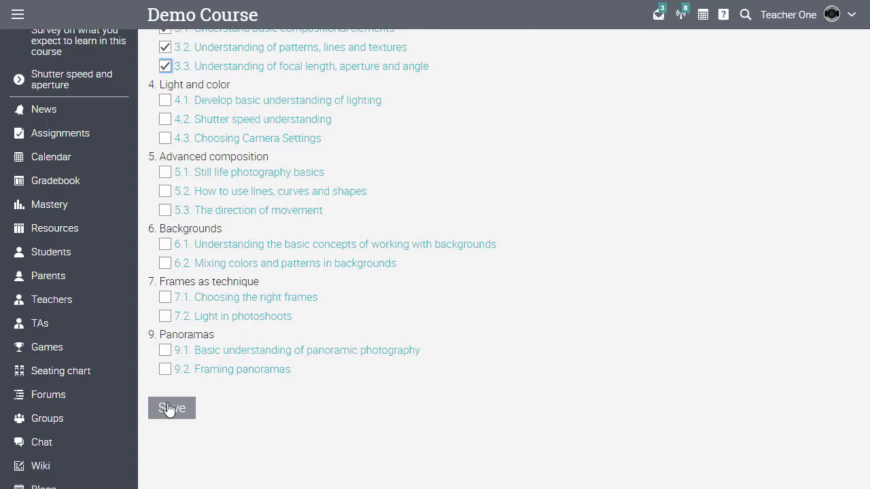
left_click(171, 409)
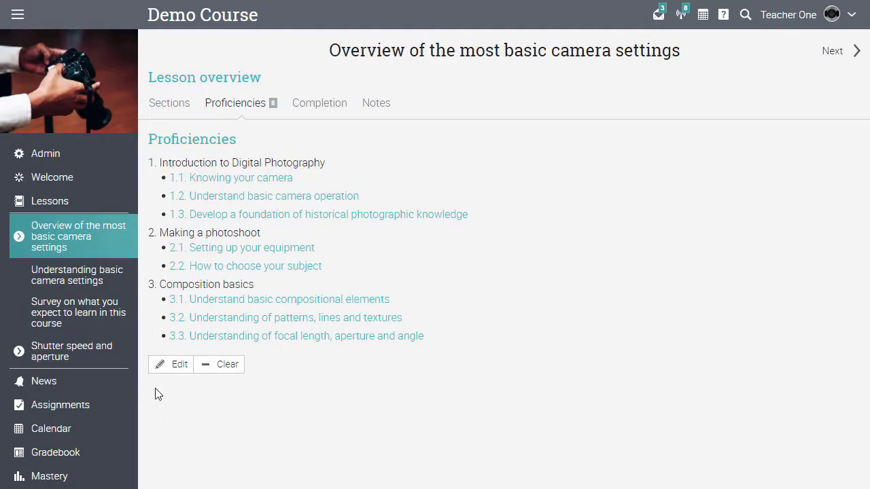
Open the survey and tick proficiencies 4.1, 4.2, 4.3, 6.2 and 7.1
left_click(77, 320)
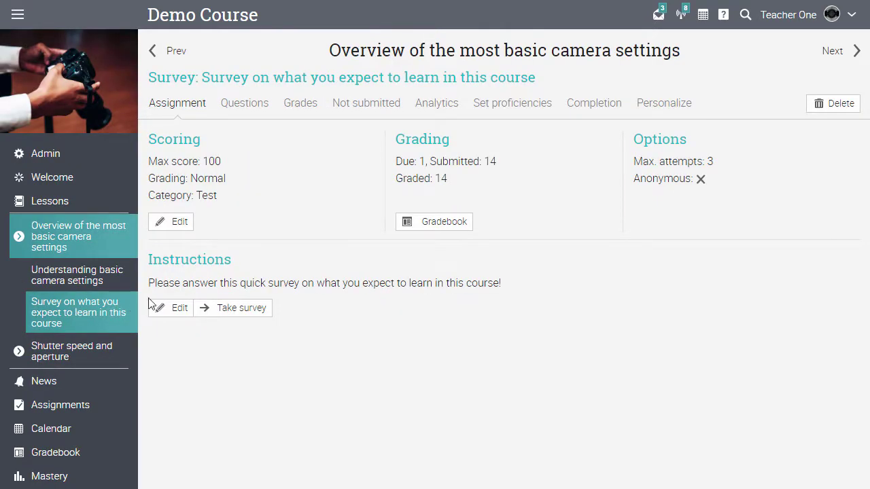
left_click(493, 109)
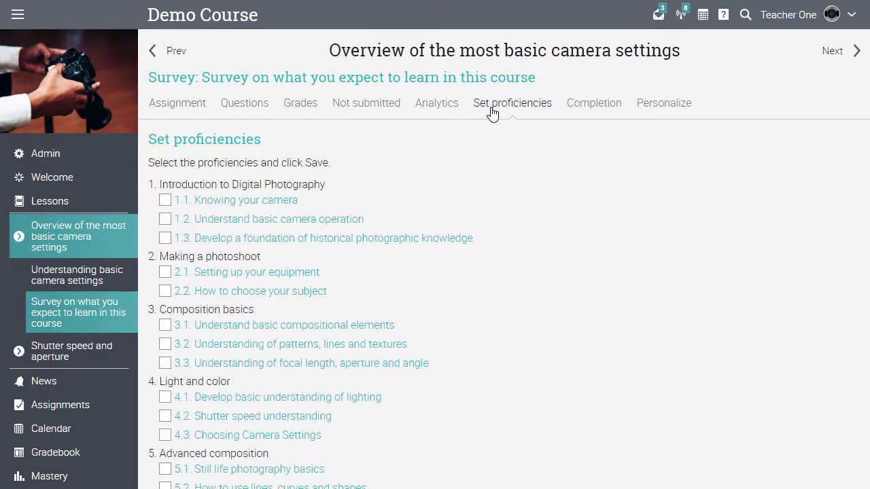
left_click(168, 399)
left_click(167, 416)
left_click(167, 435)
scroll(167, 438, "down", 2)
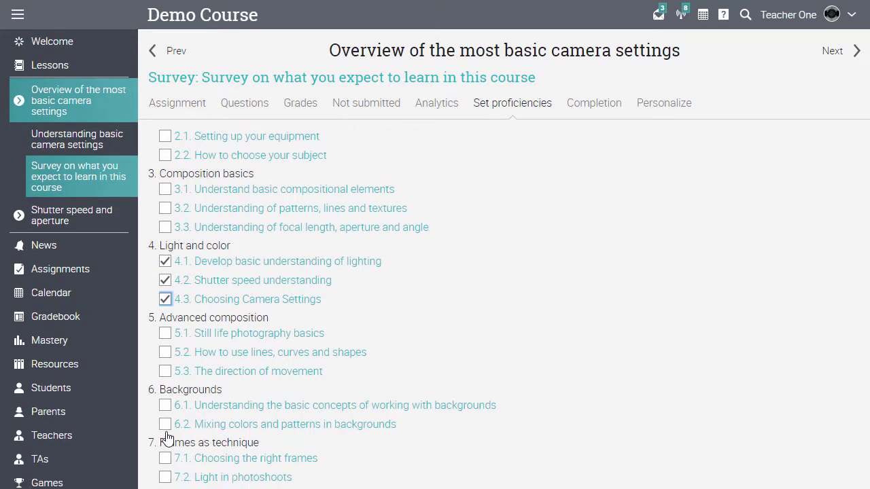
left_click(166, 425)
left_click(165, 458)
Save the survey's proficiencies and display Mastery's curriculum coverage chart
scroll(168, 461, "down", 2)
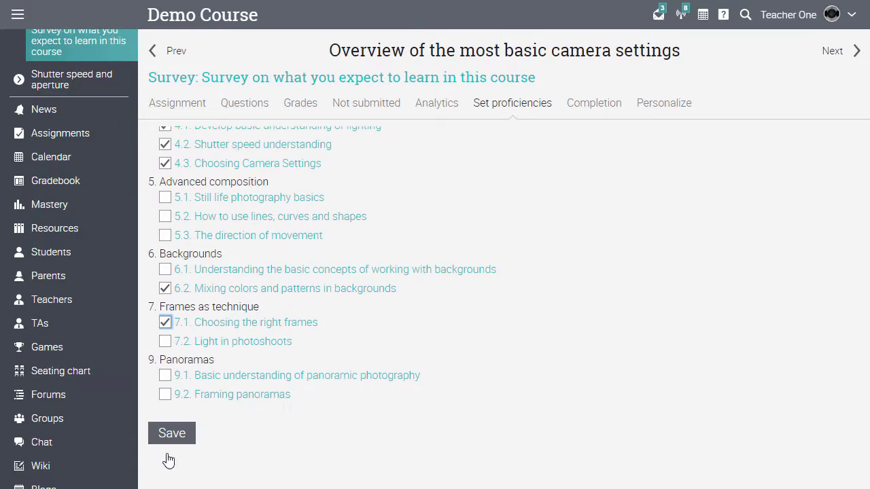
left_click(168, 437)
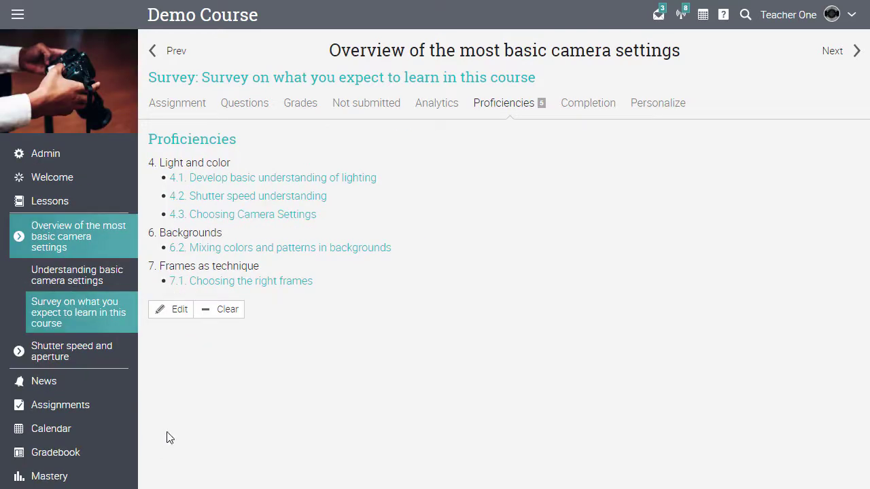
left_click(82, 479)
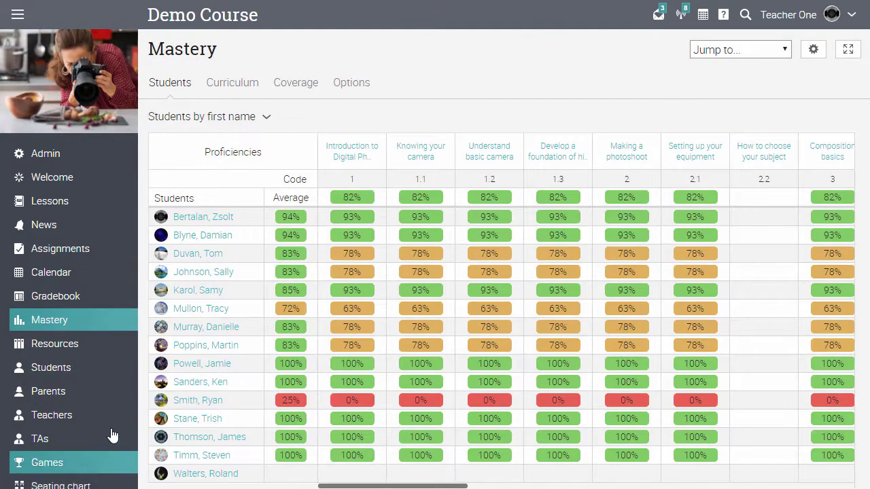
left_click(309, 89)
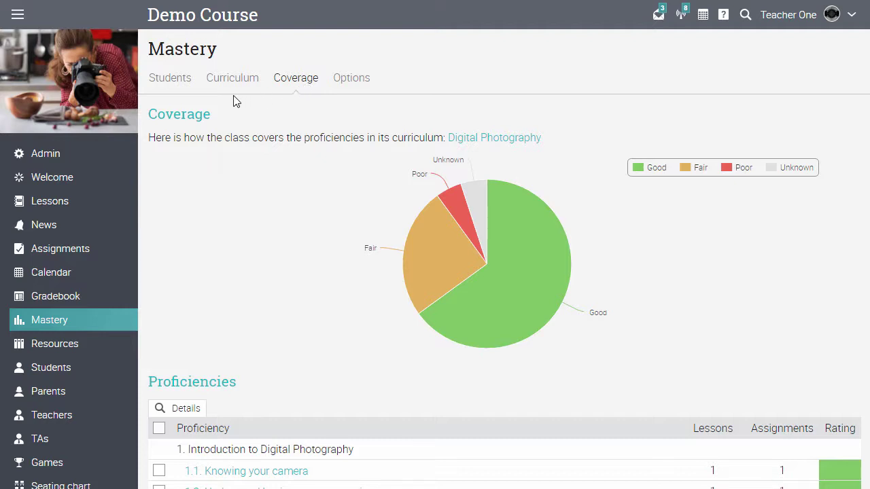
Review the per-student mastery grid and one student's mastery breakdown, then open the Games list
left_click(174, 86)
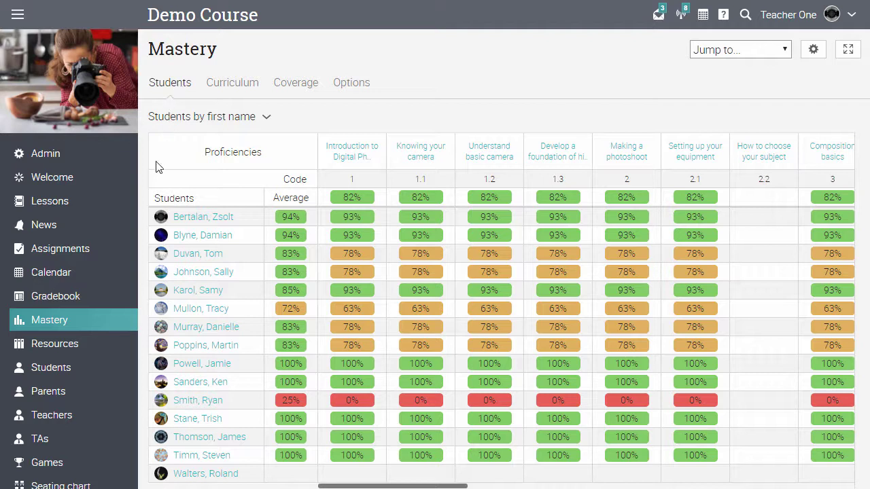
left_click(87, 383)
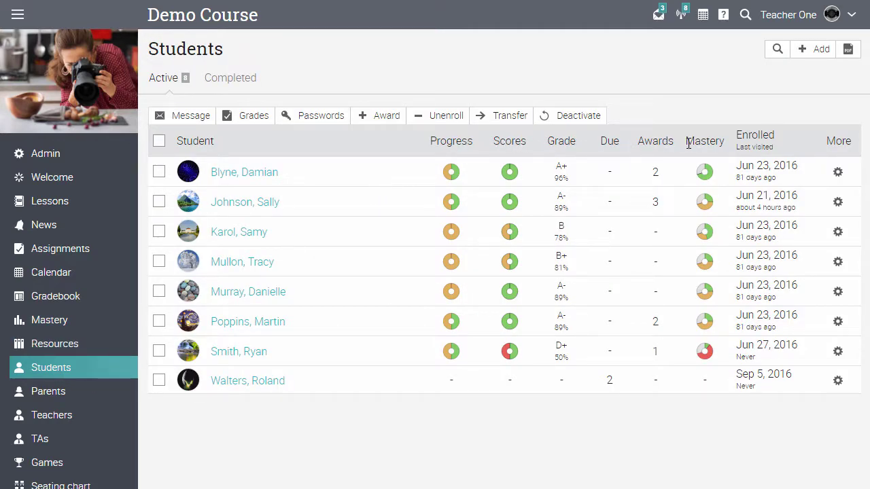
left_click(705, 232)
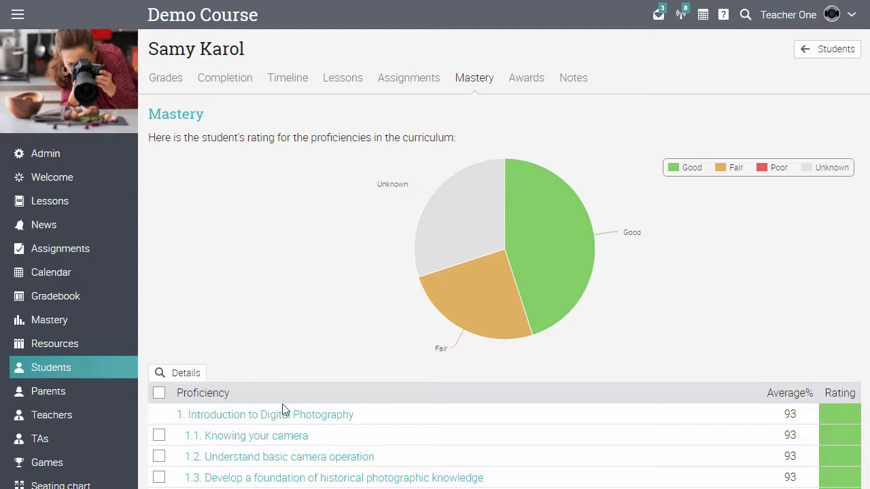
left_click(121, 465)
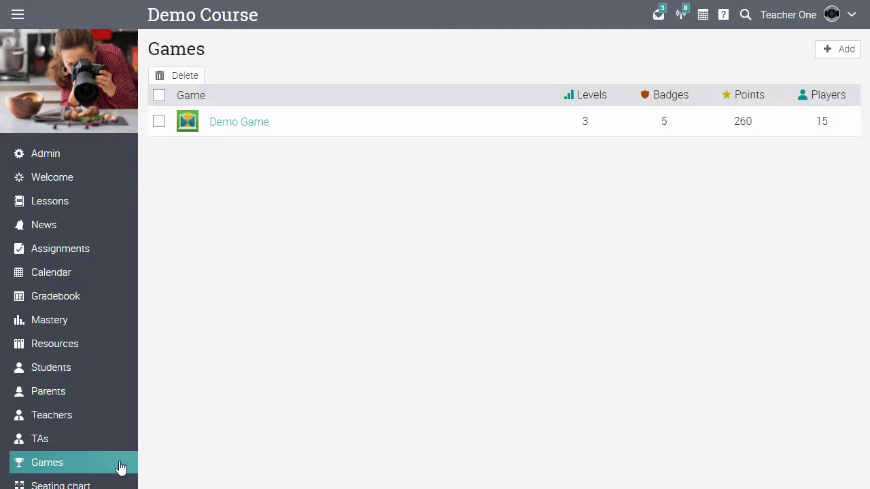
Open Demo Game and scroll through its levels, badges, points and leaderboard settings
left_click(238, 123)
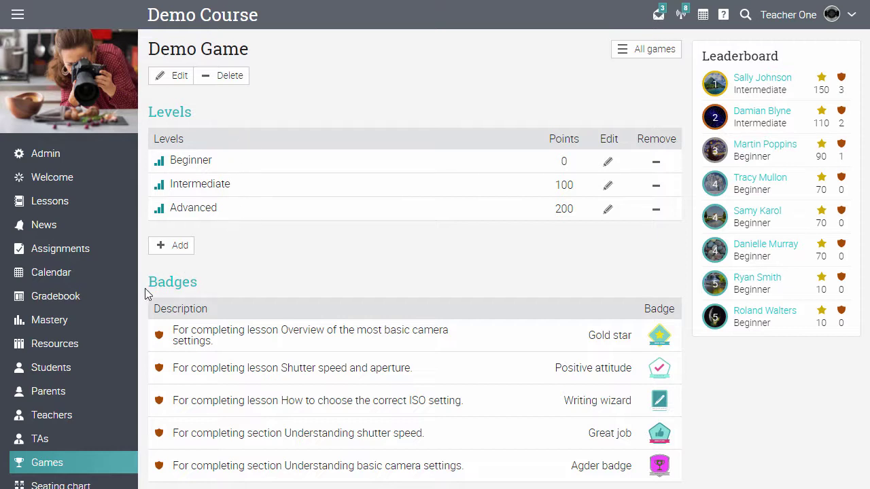
scroll(144, 288, "down", 1)
scroll(144, 293, "down", 4)
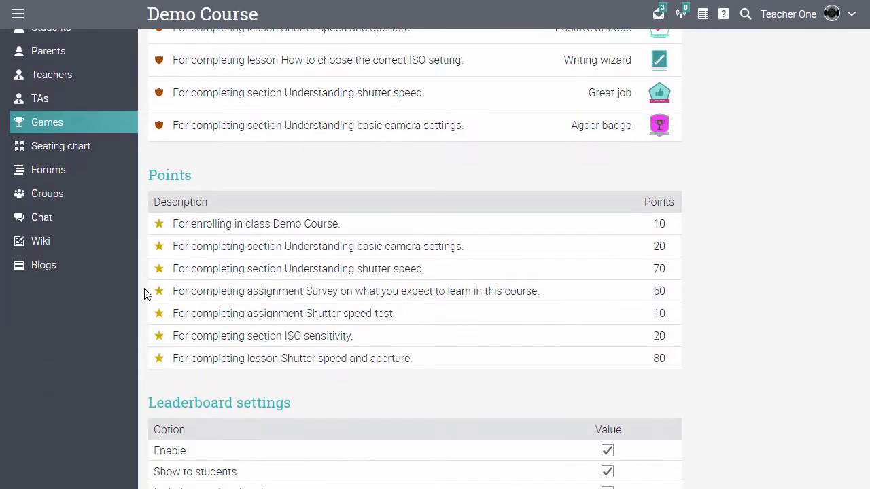
scroll(144, 293, "up", 5)
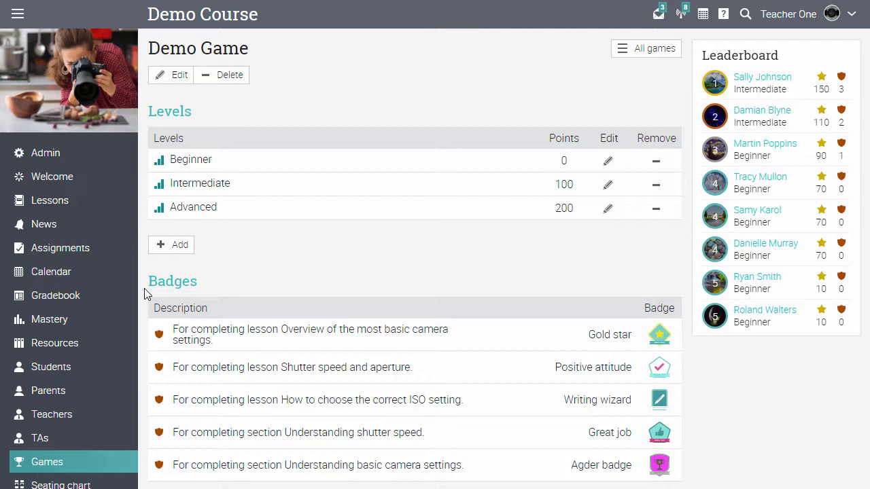
Inspect the course's Completion rules and available action types under Admin > Configure without adding one
mouse_move(129, 160)
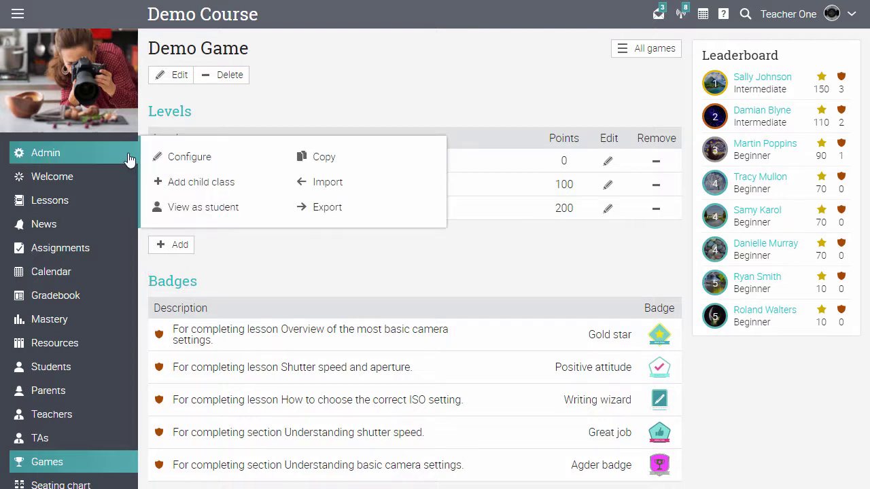
left_click(169, 159)
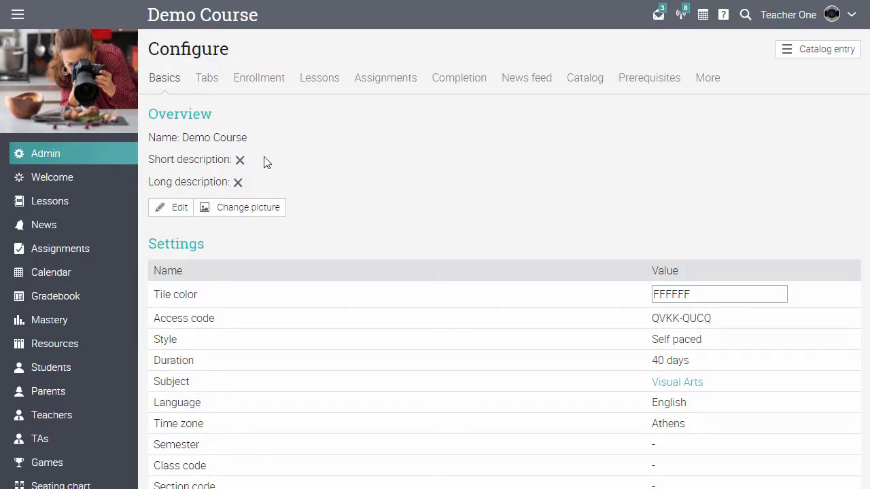
left_click(454, 87)
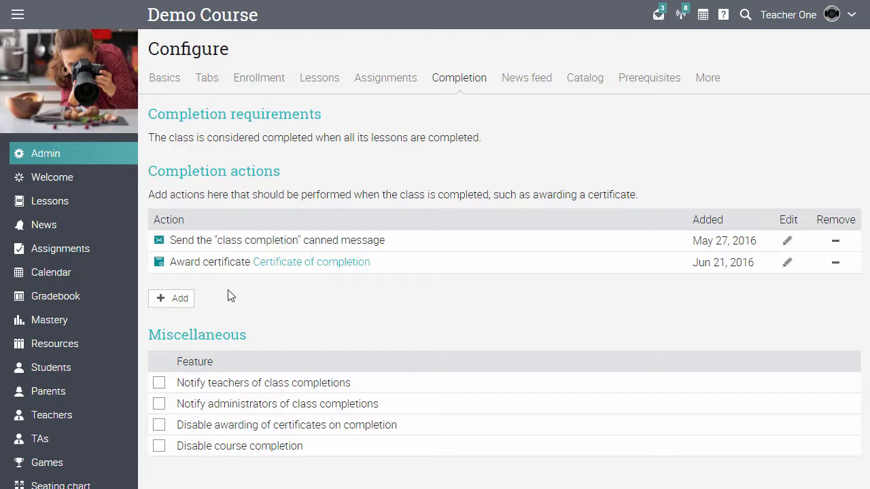
left_click(181, 300)
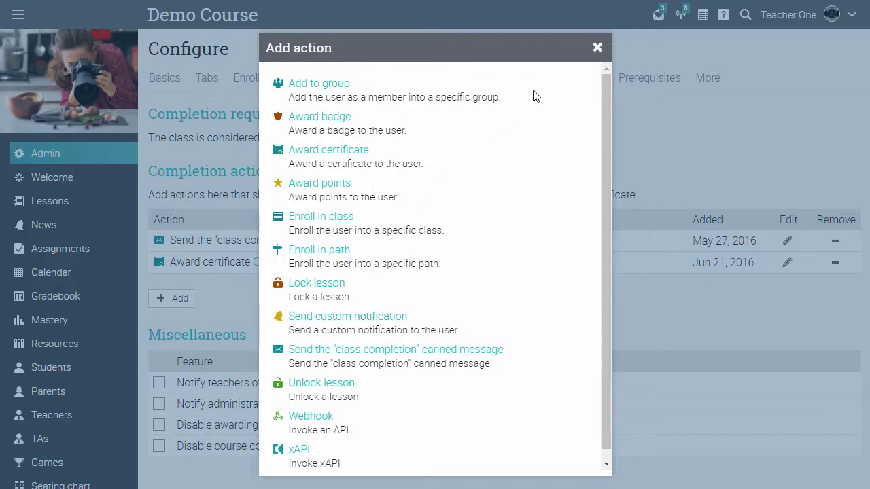
left_click(598, 48)
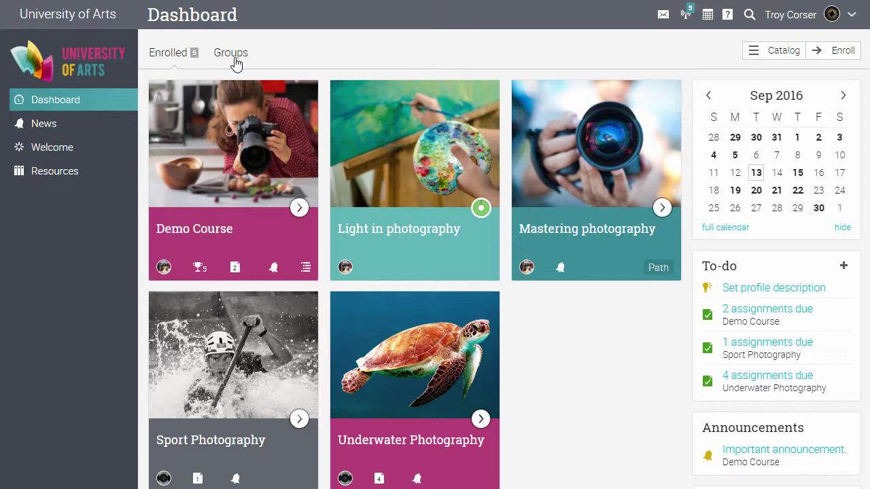
Enter Demo Course as the student, read 'Overview of the most basic camera settings', then advance to the survey
left_click(227, 154)
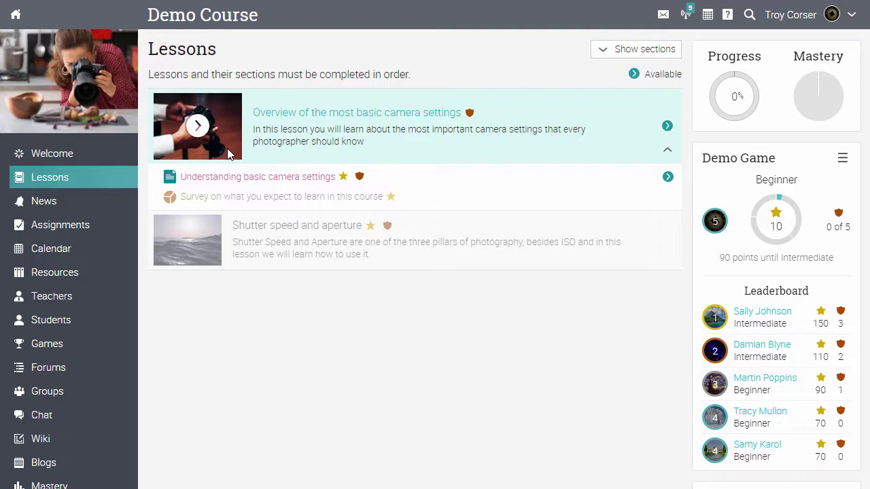
left_click(295, 115)
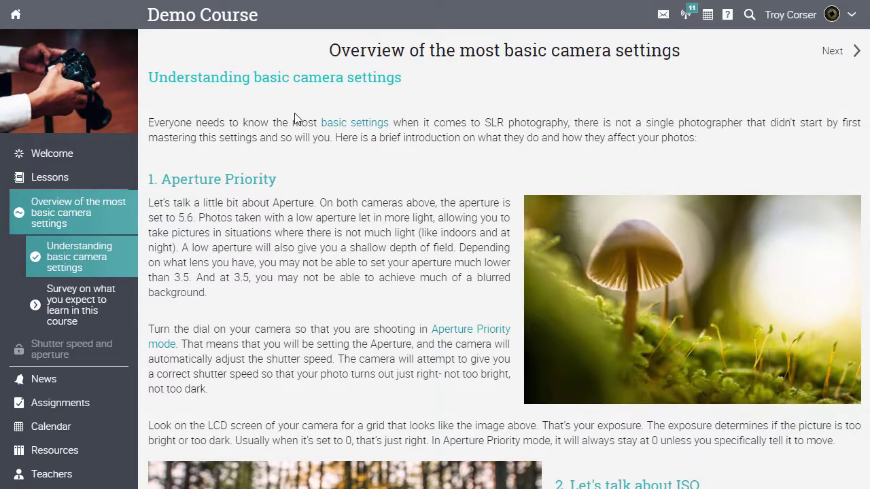
scroll(294, 117, "down", 6)
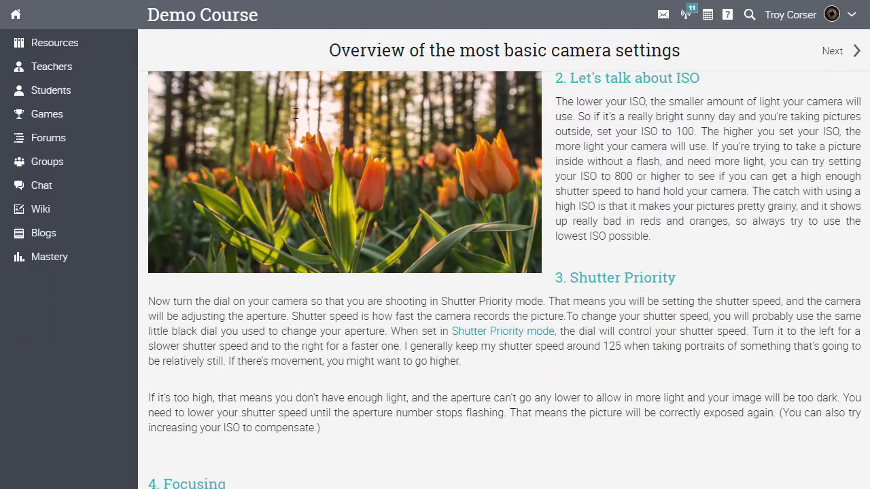
scroll(296, 112, "up", 6)
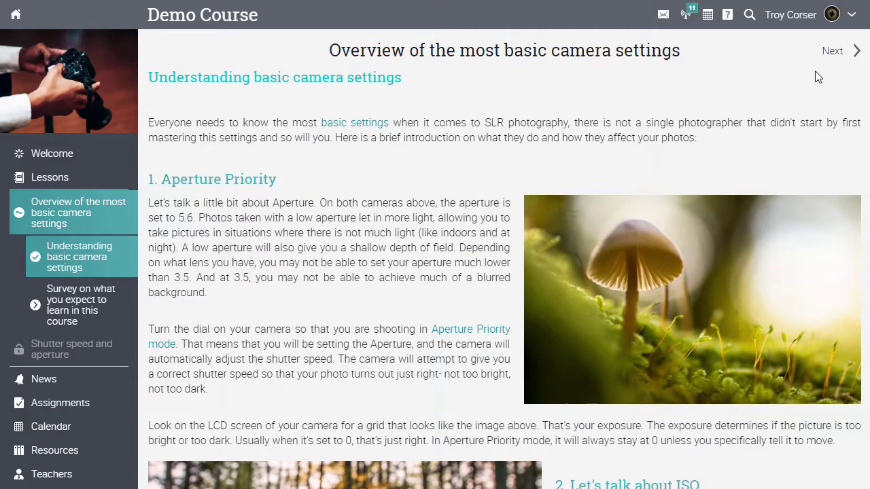
left_click(832, 57)
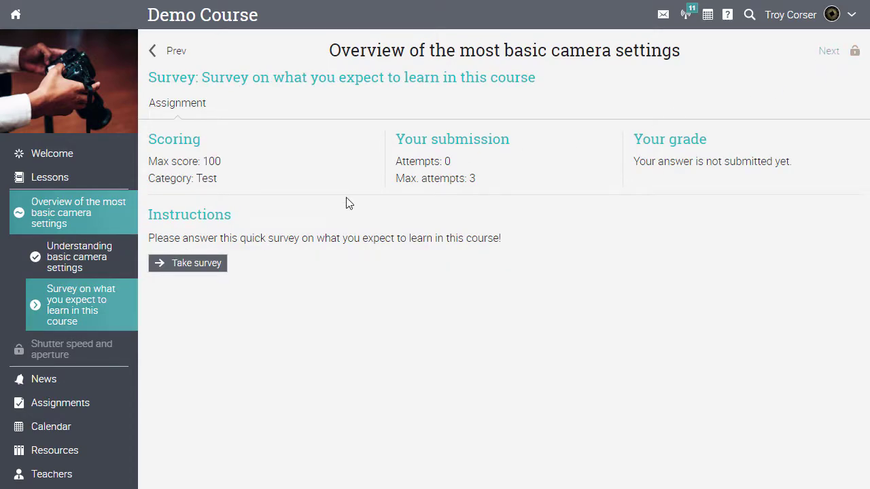
Answer the survey with 'How to better use my camera' and 'I want to take nice pictures.', then submit
left_click(197, 263)
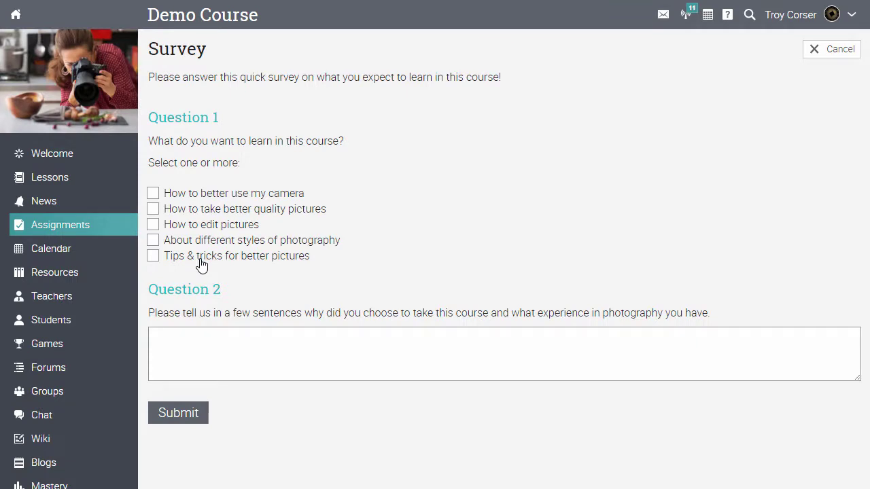
left_click(154, 195)
left_click(166, 335)
type("I")
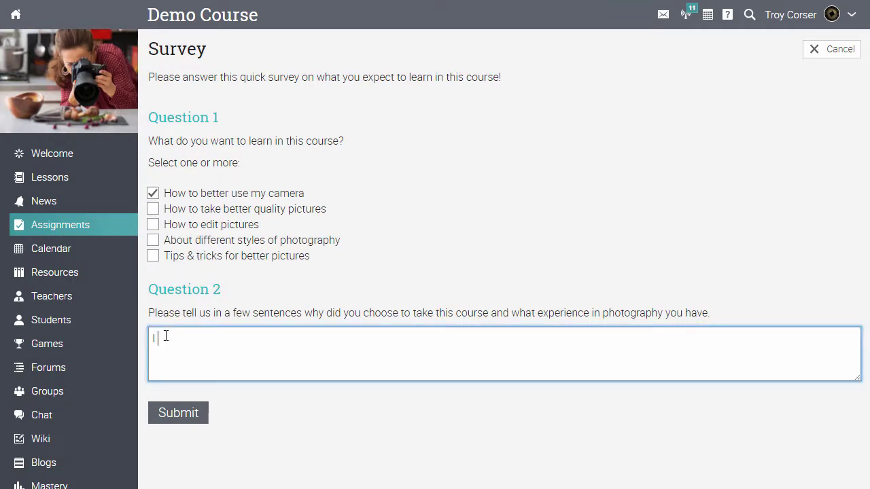
type(" want to take nice pi")
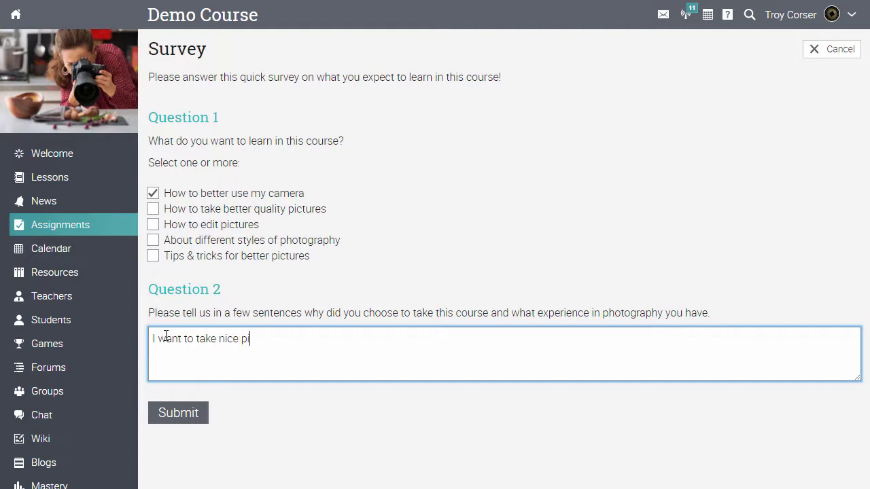
type("ctures.")
left_click(180, 416)
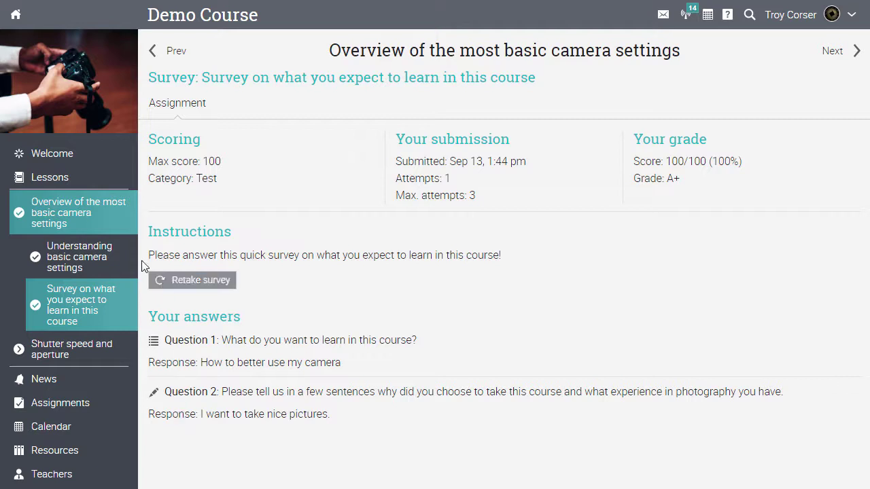
Check the Demo Game levels and badges from the lessons overview, then return to Lessons
left_click(99, 182)
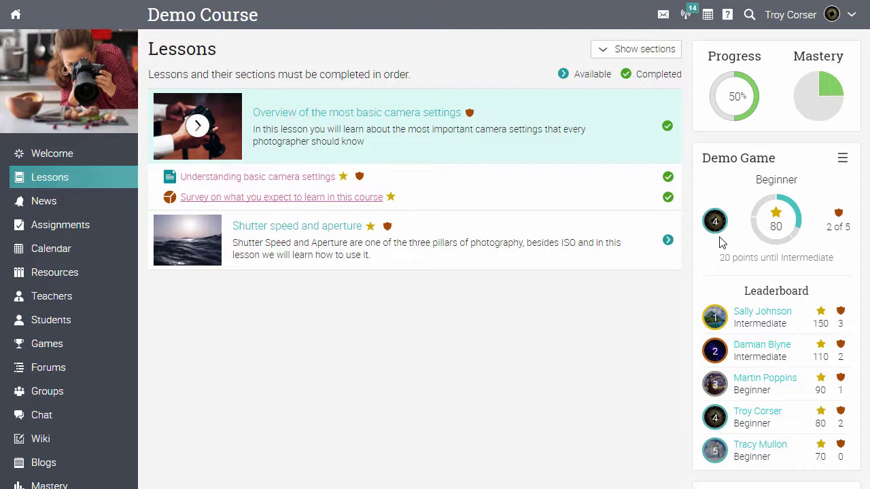
left_click(843, 162)
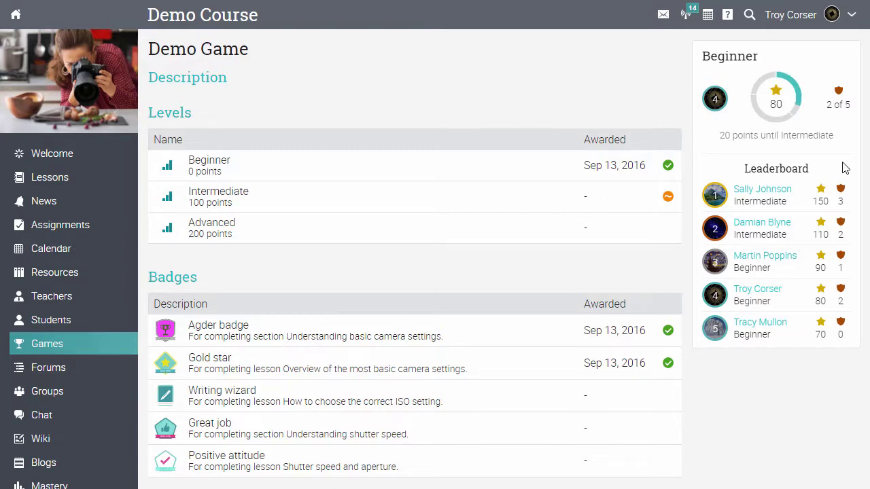
key("alt+Left")
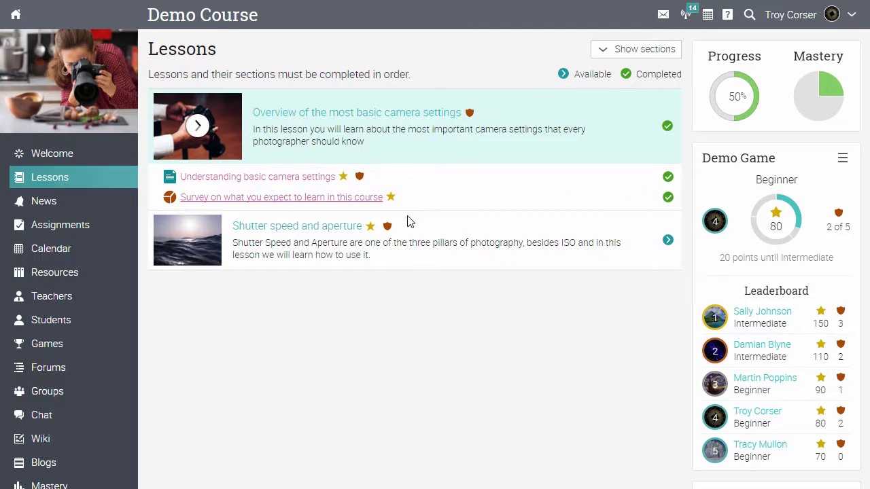
Read the 'Shutter speed and aperture' lesson and advance to the Shutter speed test quiz
left_click(345, 233)
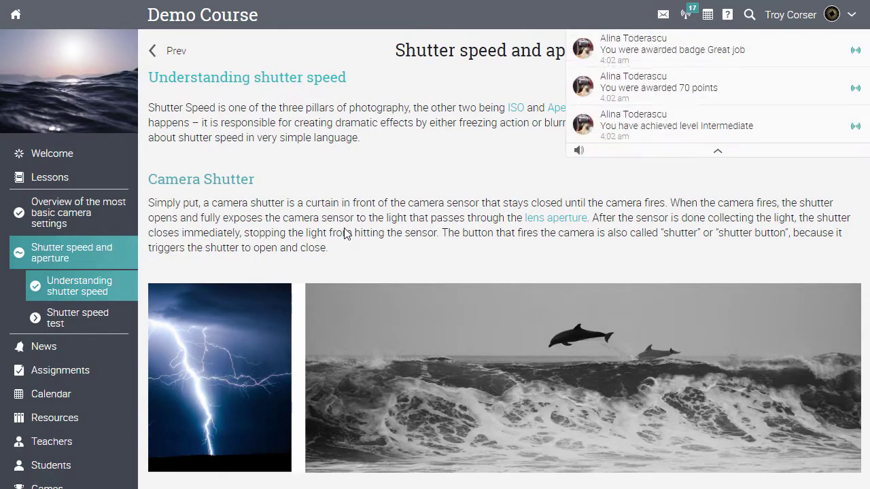
scroll(345, 233, "down", 10)
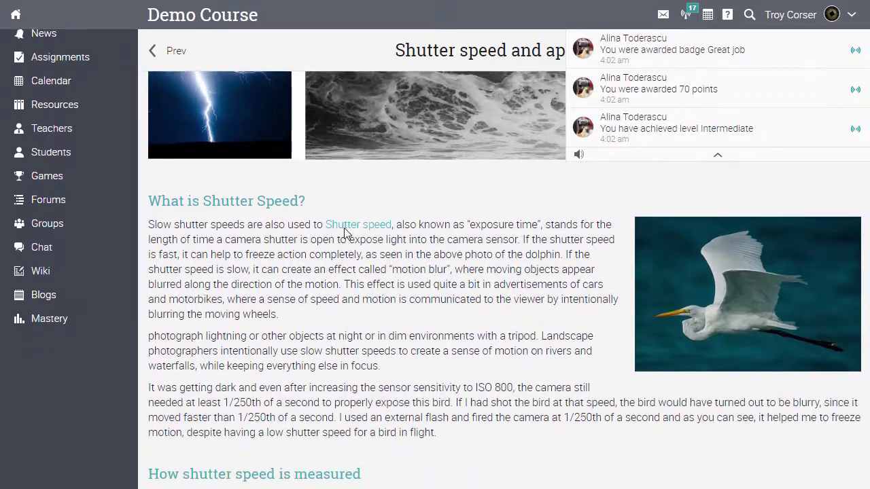
scroll(344, 233, "up", 10)
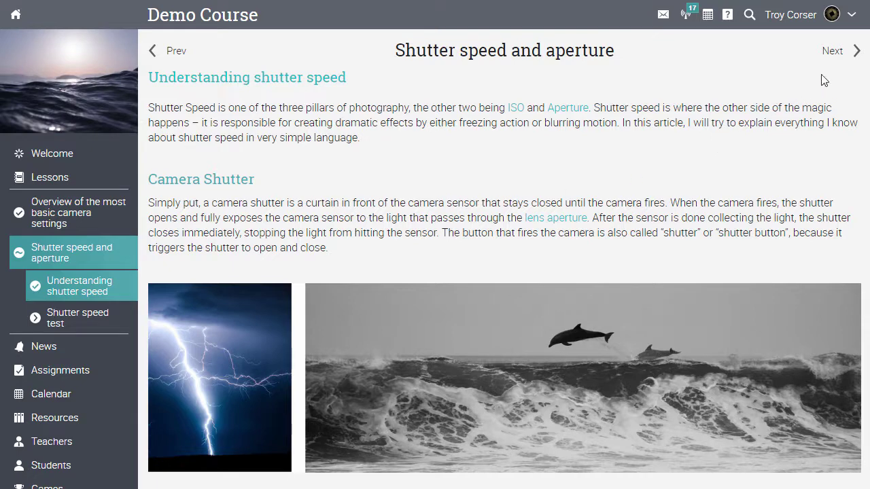
left_click(836, 59)
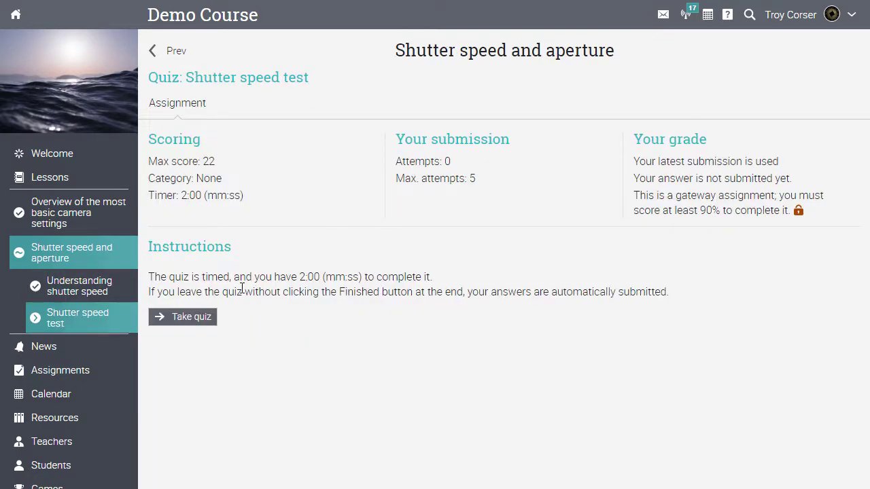
Take the quiz answering 'Aperture, shutter speed, ISO', 'Shooting "slow"', and the sharp-focus definition, then finish
left_click(201, 318)
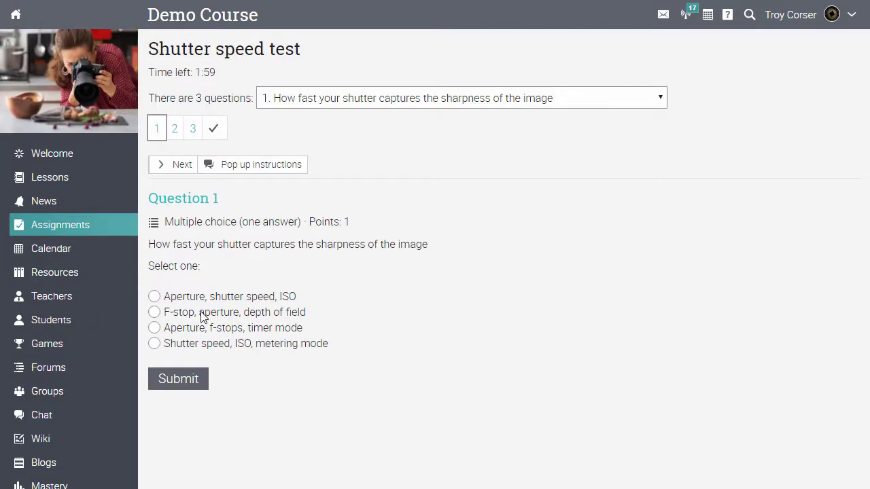
left_click(154, 297)
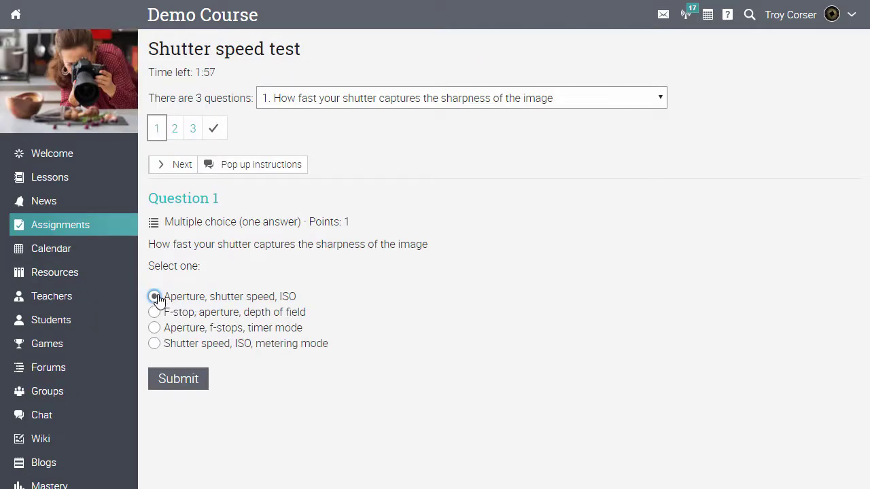
left_click(176, 379)
left_click(154, 312)
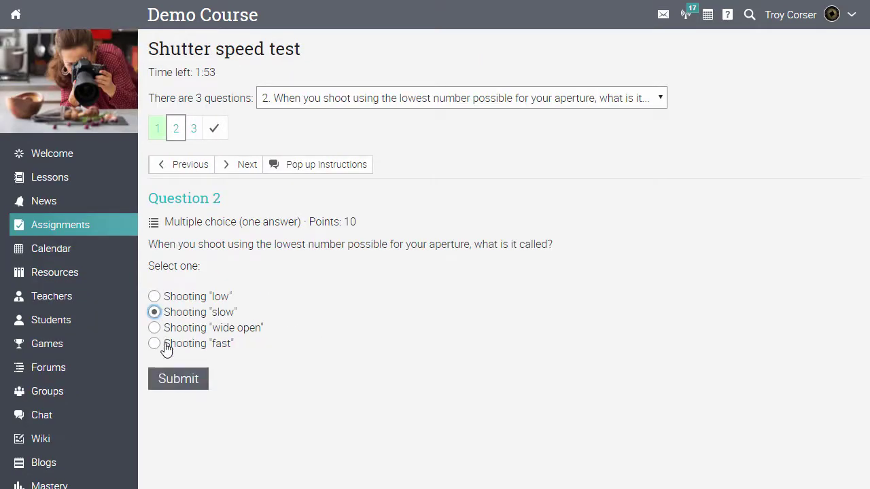
left_click(173, 379)
left_click(154, 327)
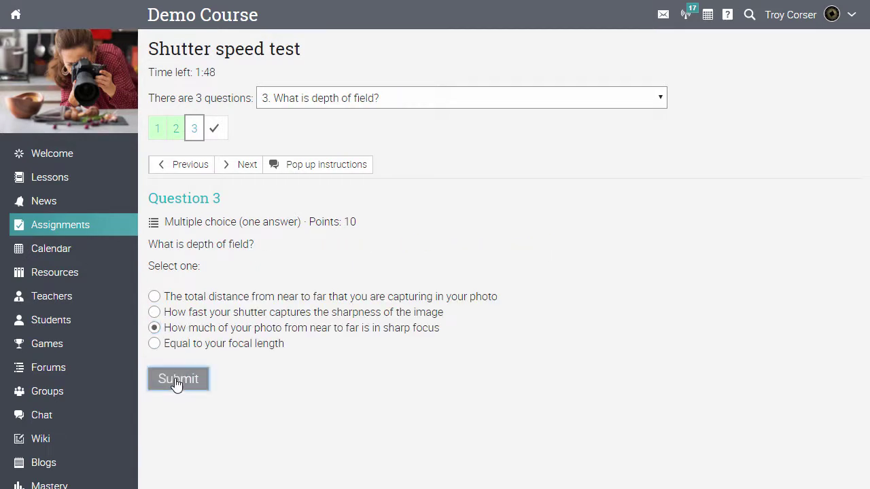
left_click(176, 379)
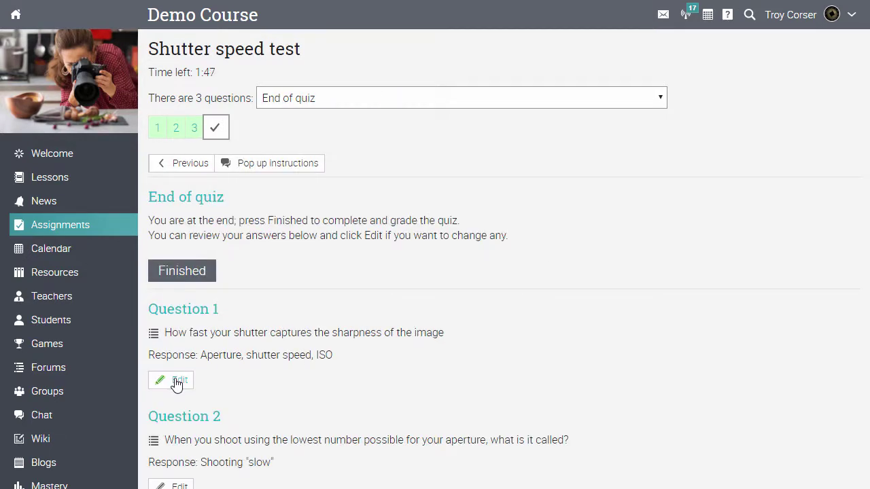
left_click(192, 277)
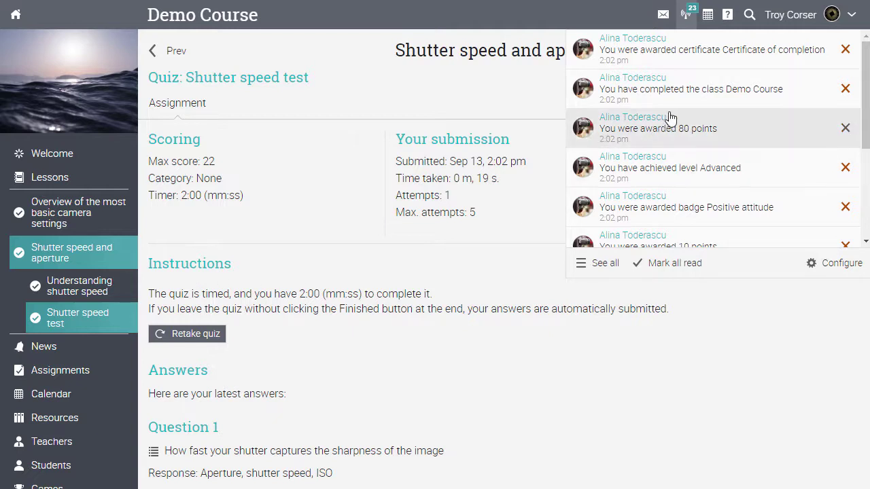
Follow the certificate notification to Awards and open the Demo Course Certificate of completion PDF
left_click(710, 66)
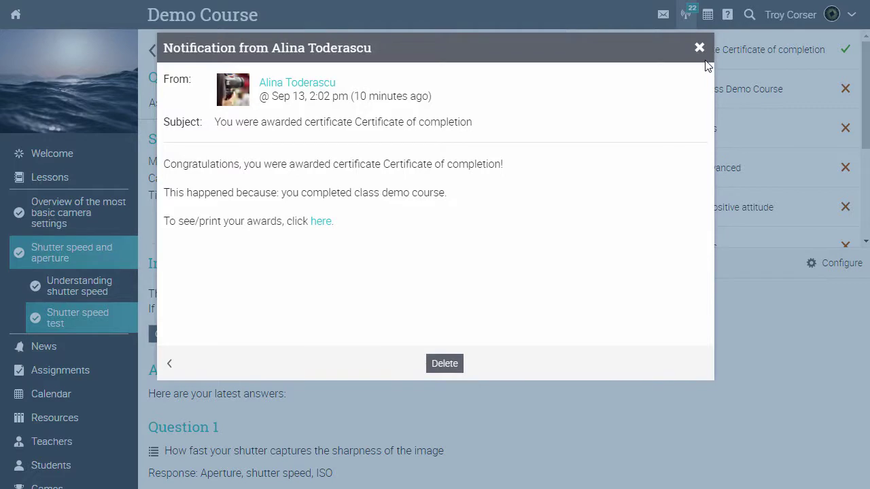
left_click(316, 225)
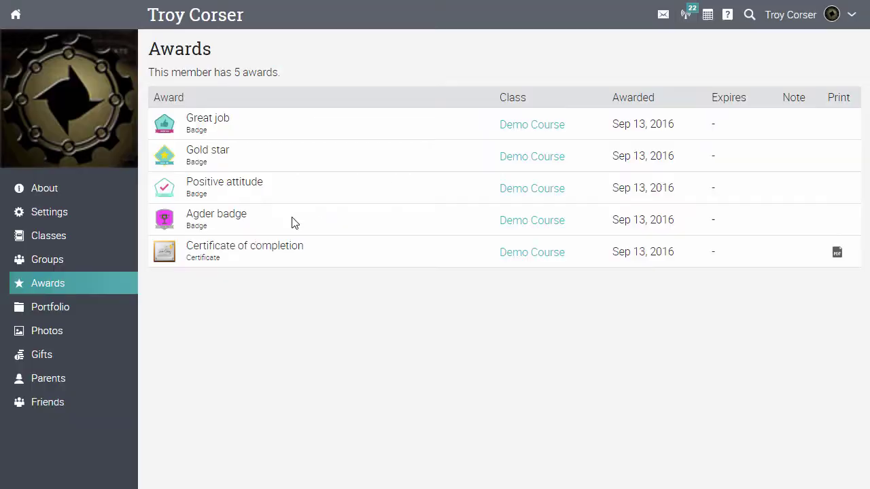
left_click(836, 256)
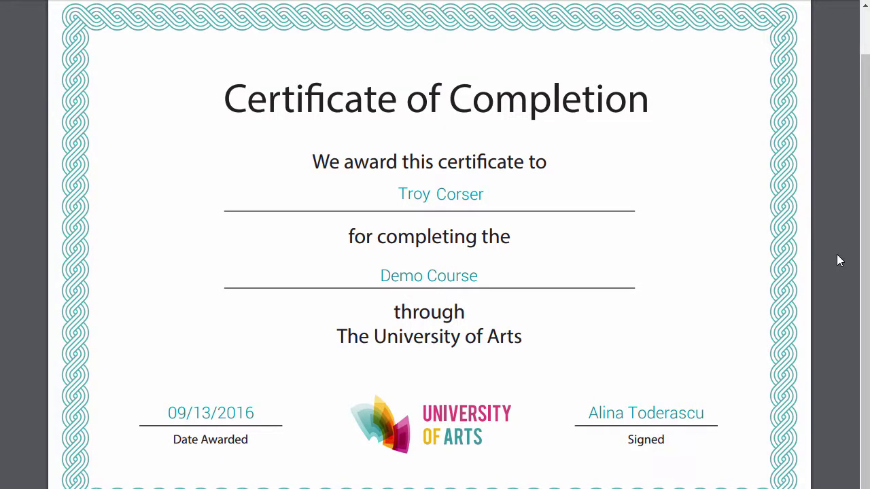